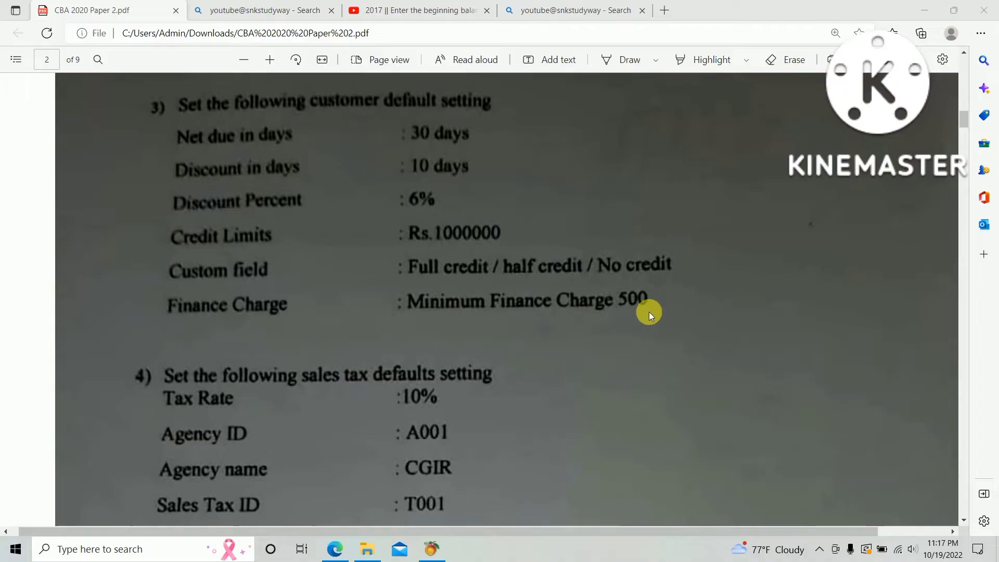
# - Bring up Peachtree and open Customer Defaults from Maintain > Default Information > Customers
pyautogui.click(431, 555)
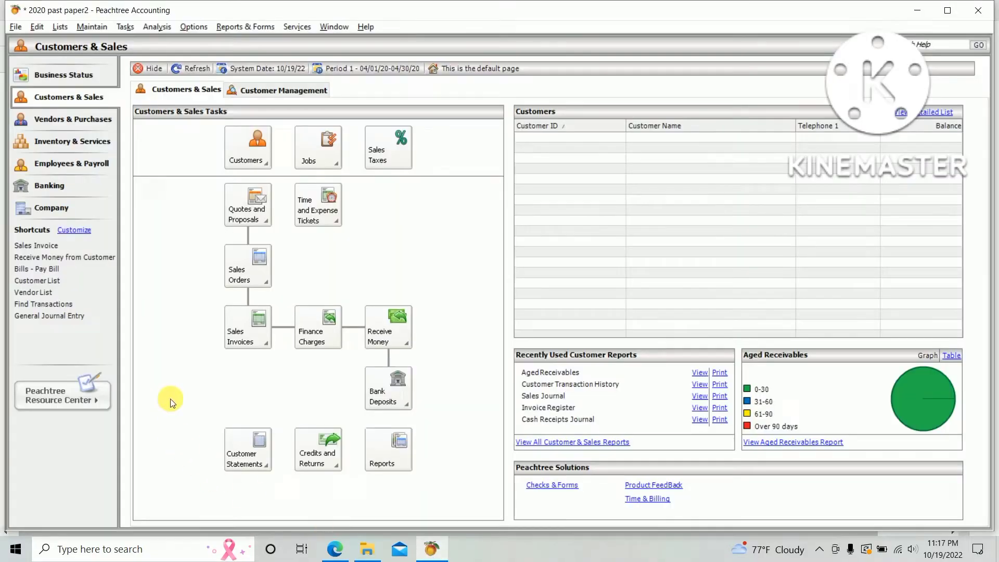
pyautogui.click(90, 27)
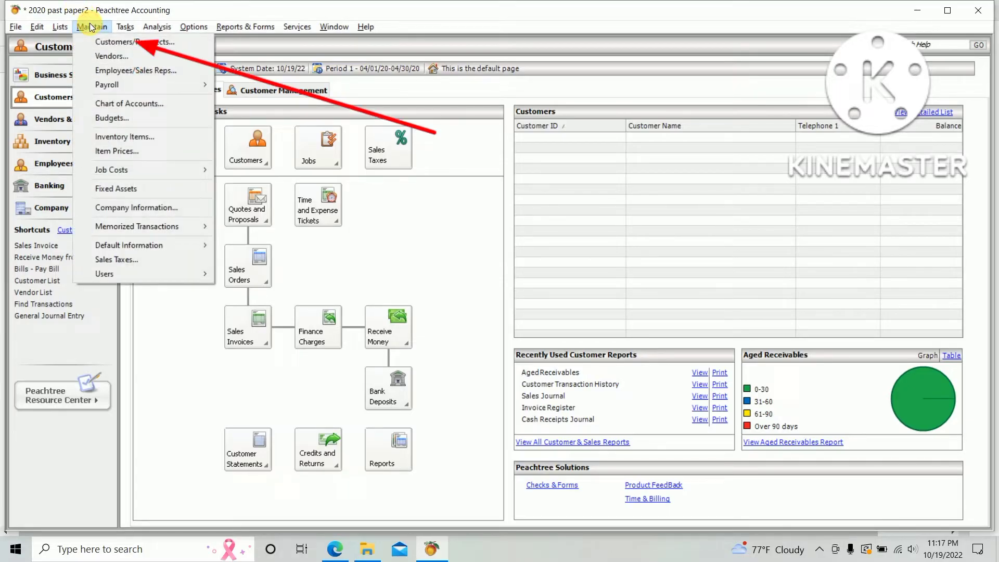
pyautogui.moveTo(155, 244)
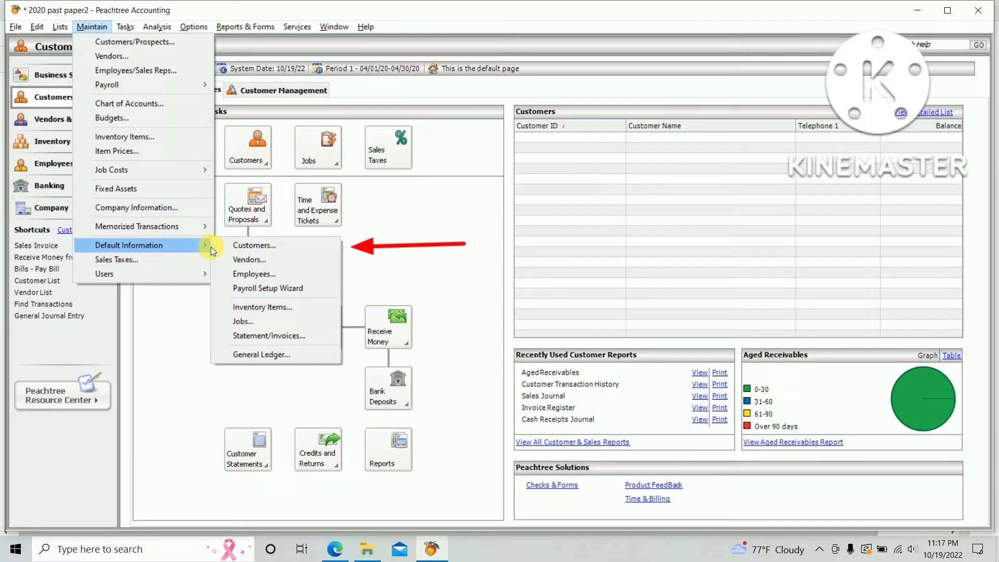
pyautogui.click(260, 243)
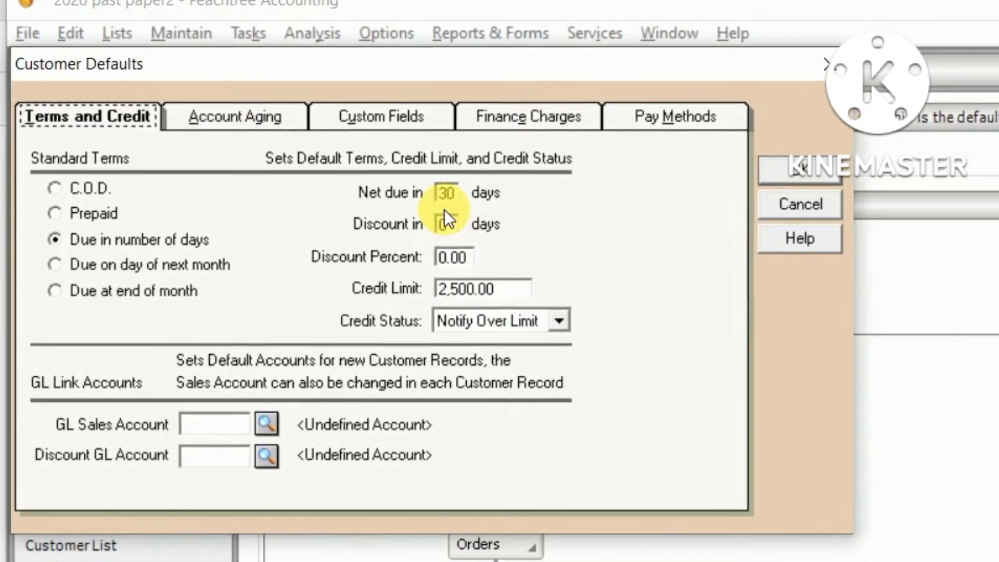
# - Set the default customer discount to 10 days at 6 percent, checking the exam paper
pyautogui.hotkey('alt', 'Tab')
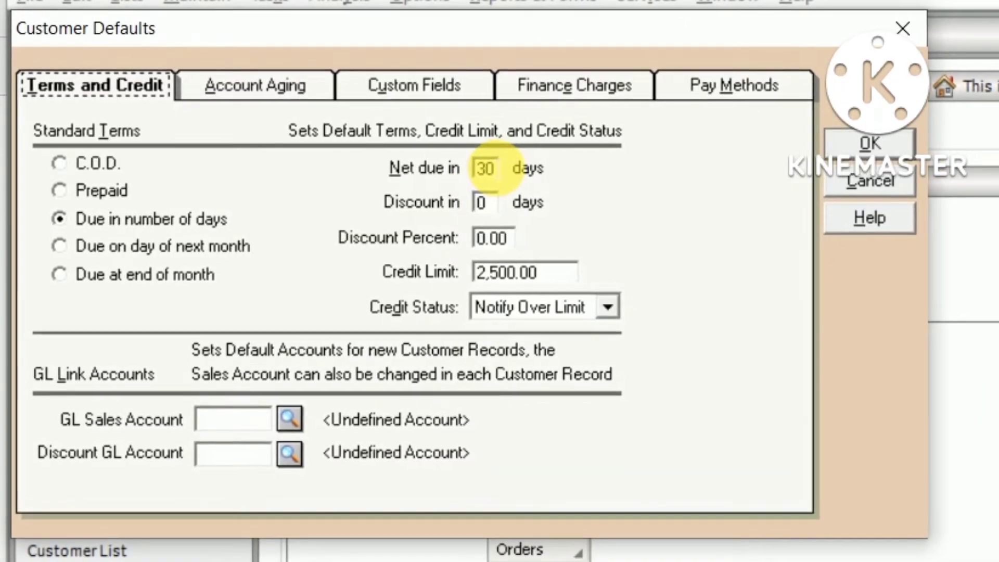
pyautogui.click(482, 202)
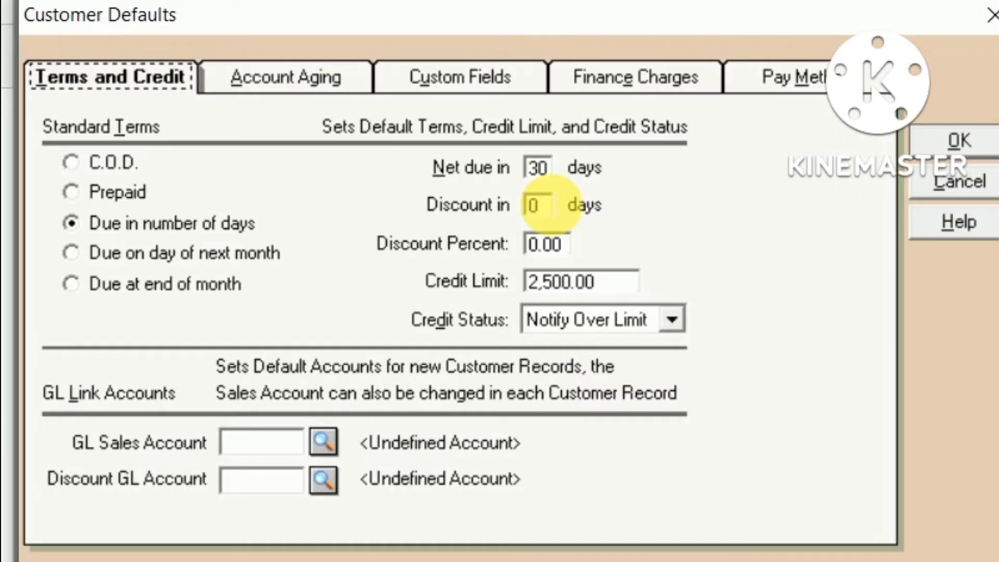
pyautogui.click(550, 208)
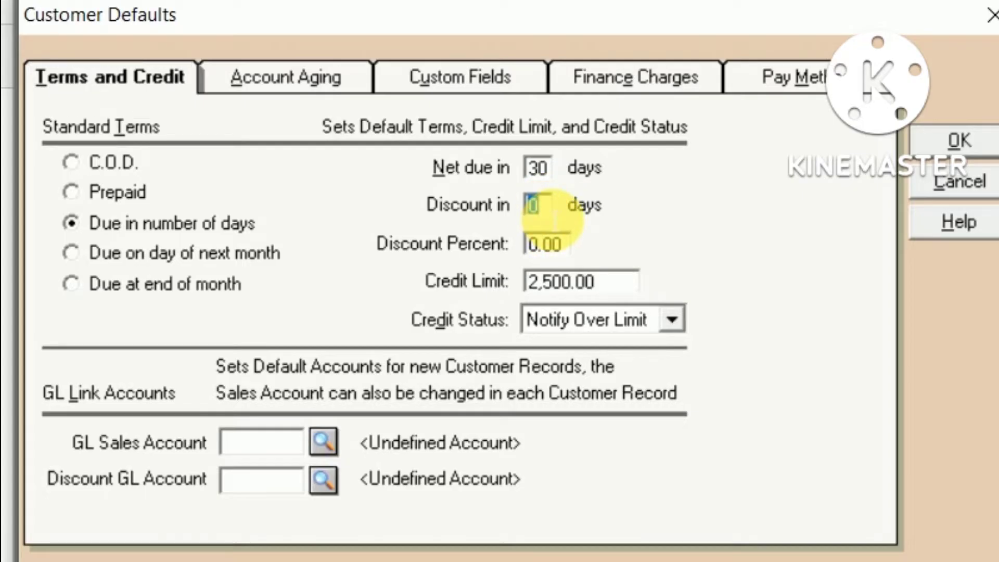
pyautogui.write('10')
pyautogui.press('Tab')
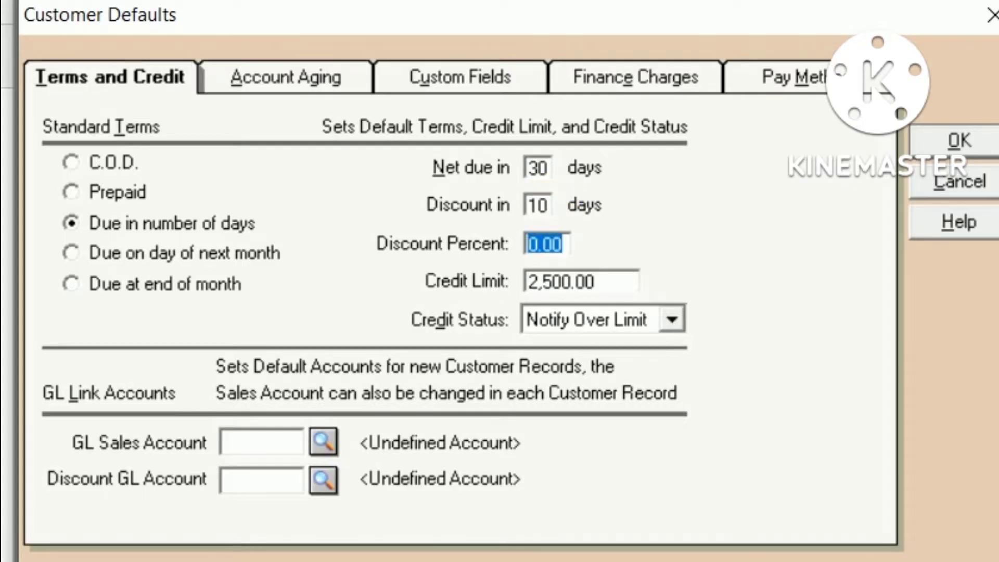
pyautogui.hotkey('alt', 'Tab')
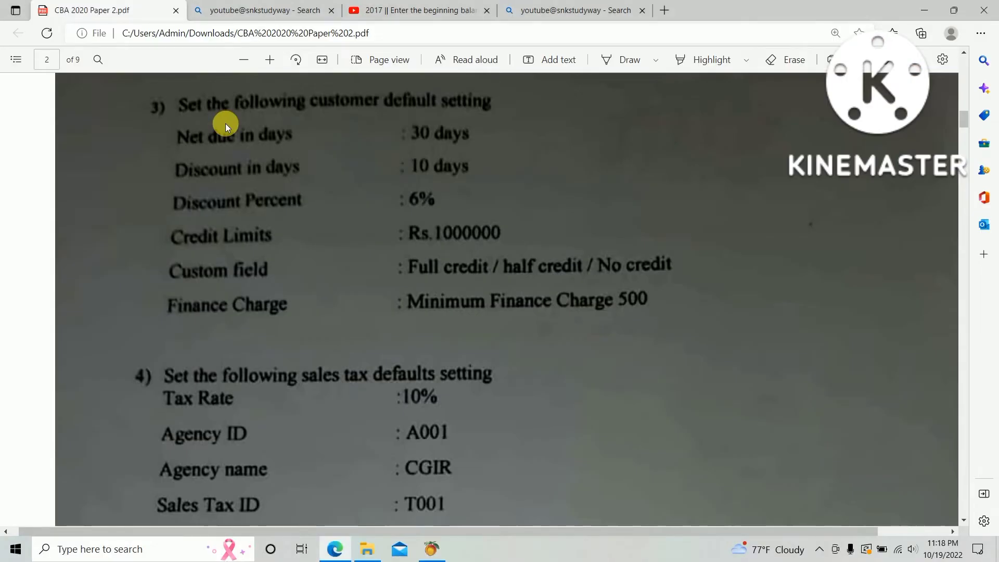
pyautogui.hotkey('alt', 'Tab')
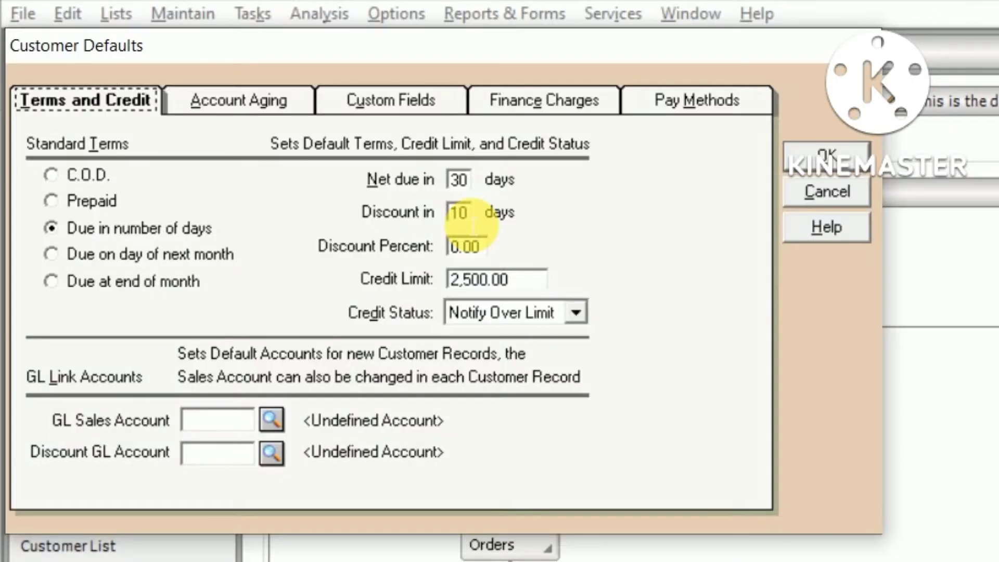
pyautogui.click(471, 248)
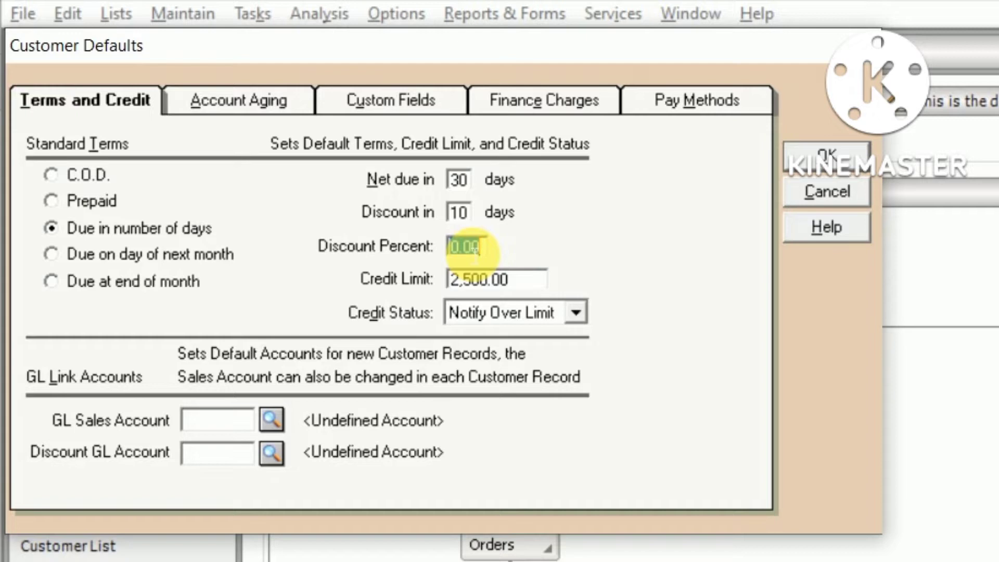
pyautogui.write('6')
pyautogui.press('Tab')
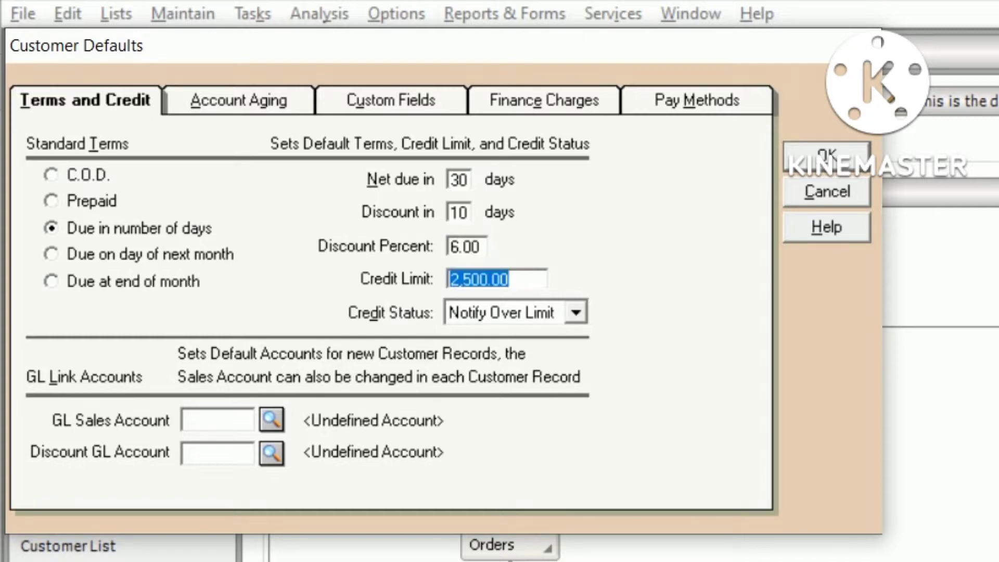
# - Raise the default credit limit to 10,000,000.00
pyautogui.hotkey('alt', 'Tab')
pyautogui.hotkey('alt', 'Tab')
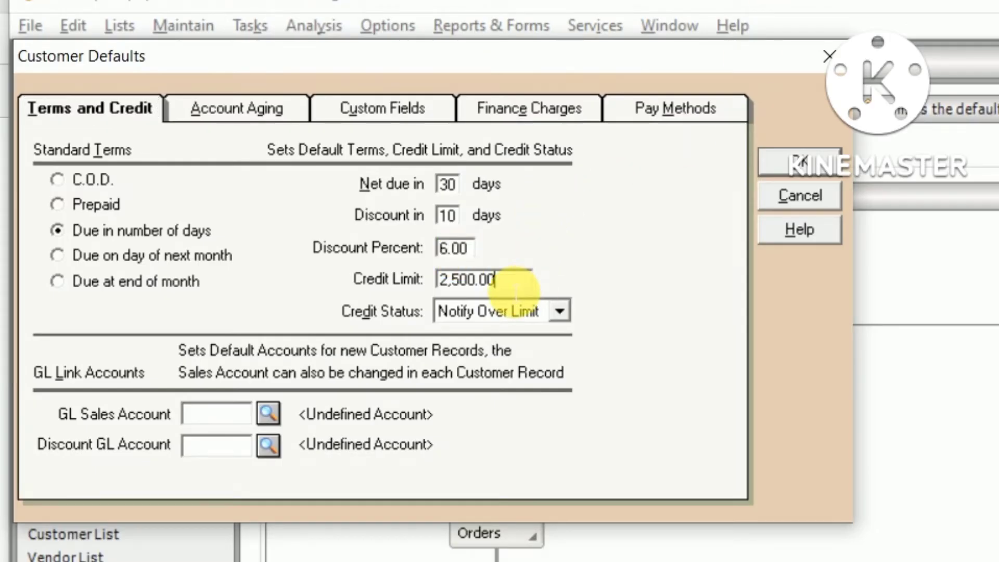
pyautogui.doubleClick(515, 281)
pyautogui.write('10000')
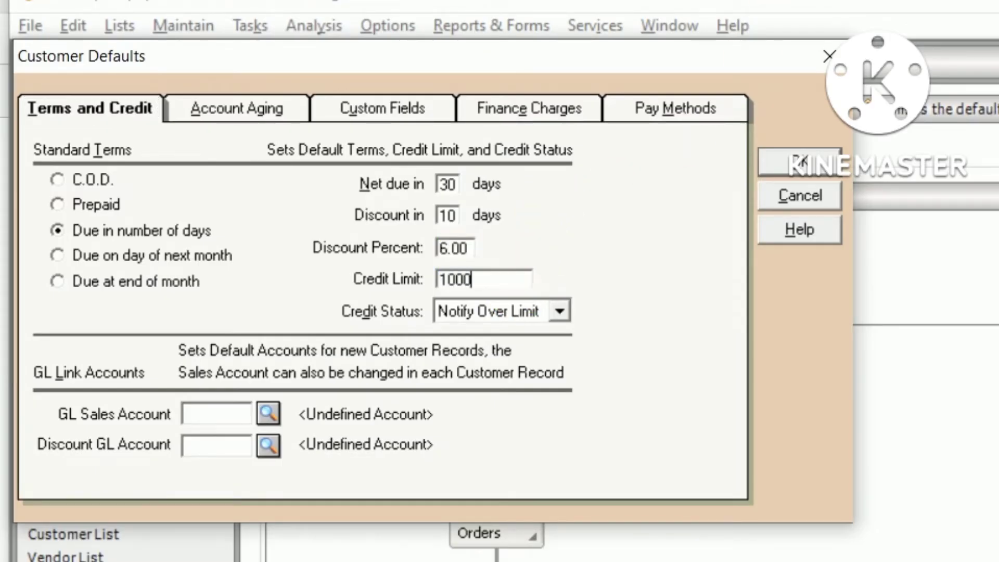
pyautogui.write('000')
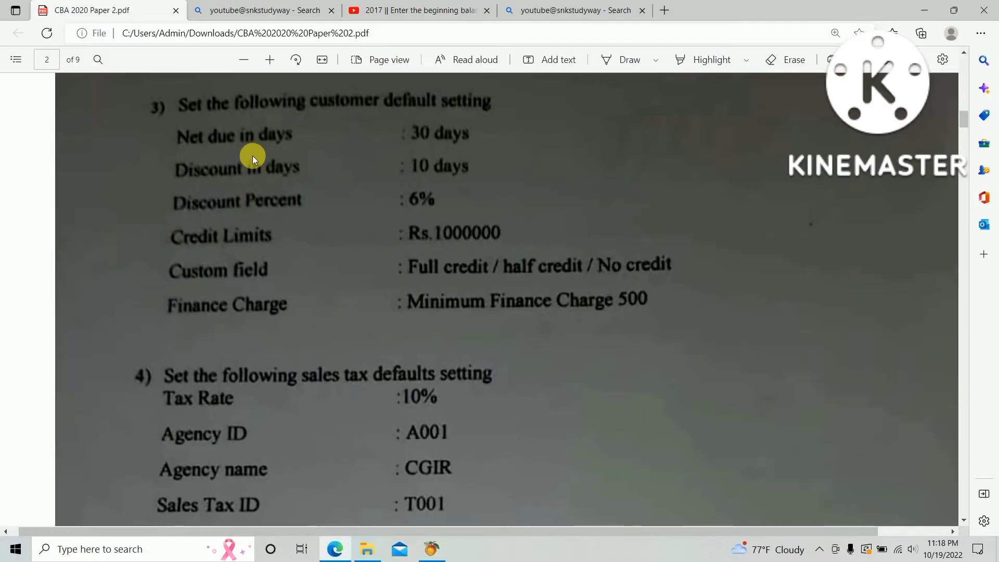
pyautogui.hotkey('alt', 'Tab')
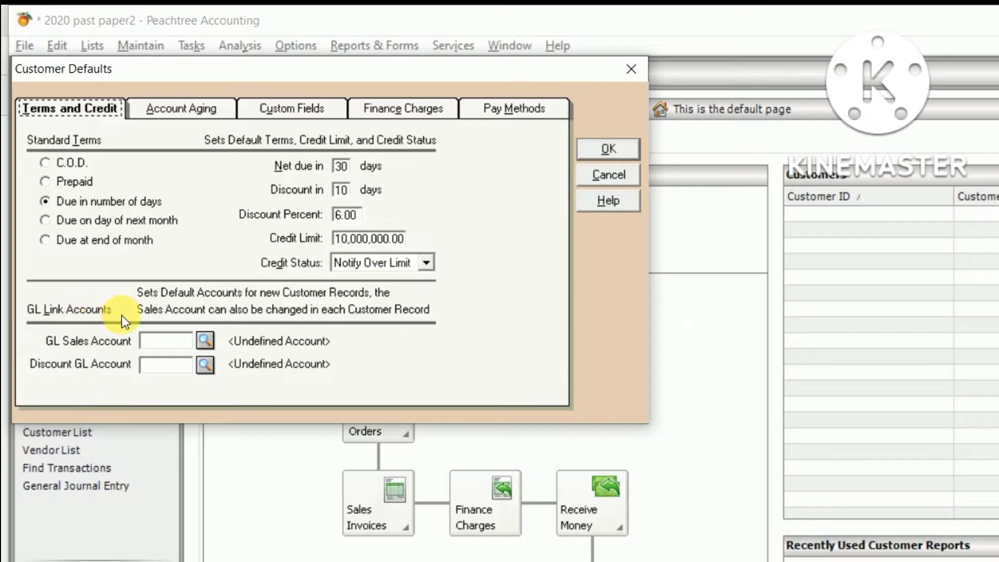
# - Set the default Sales GL account to 30500 Sales
pyautogui.click(207, 342)
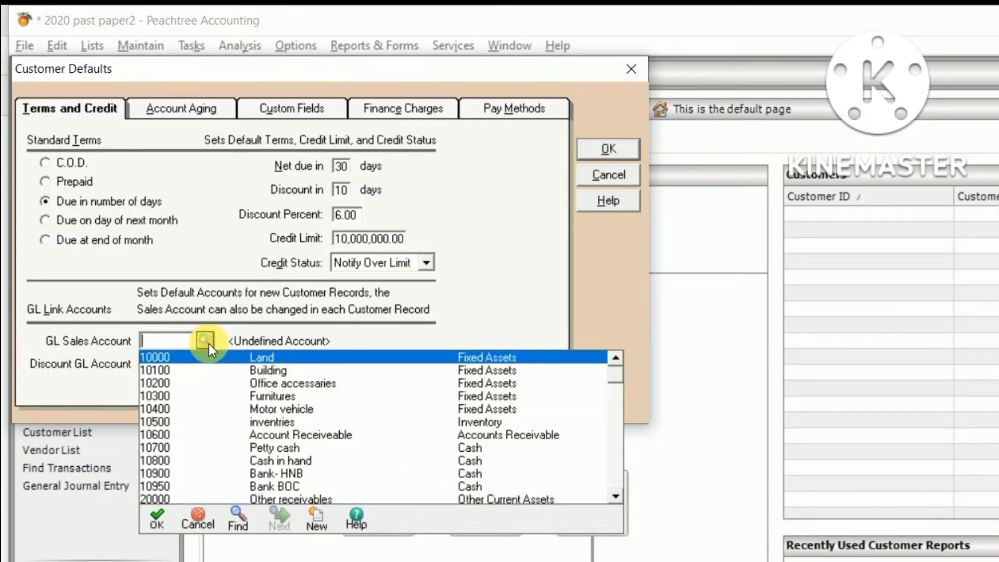
pyautogui.click(614, 497)
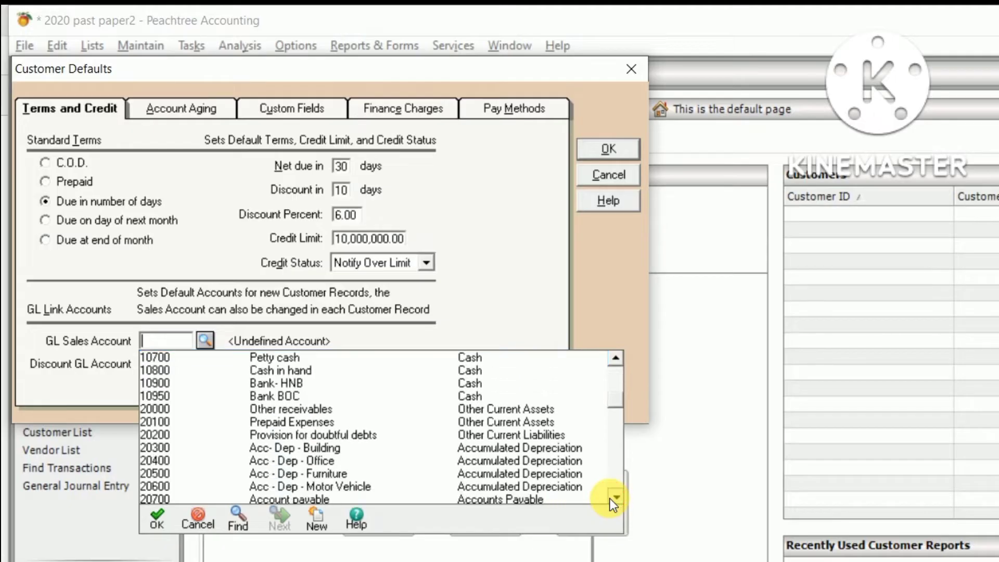
pyautogui.click(614, 497)
pyautogui.click(614, 497)
pyautogui.click(614, 497)
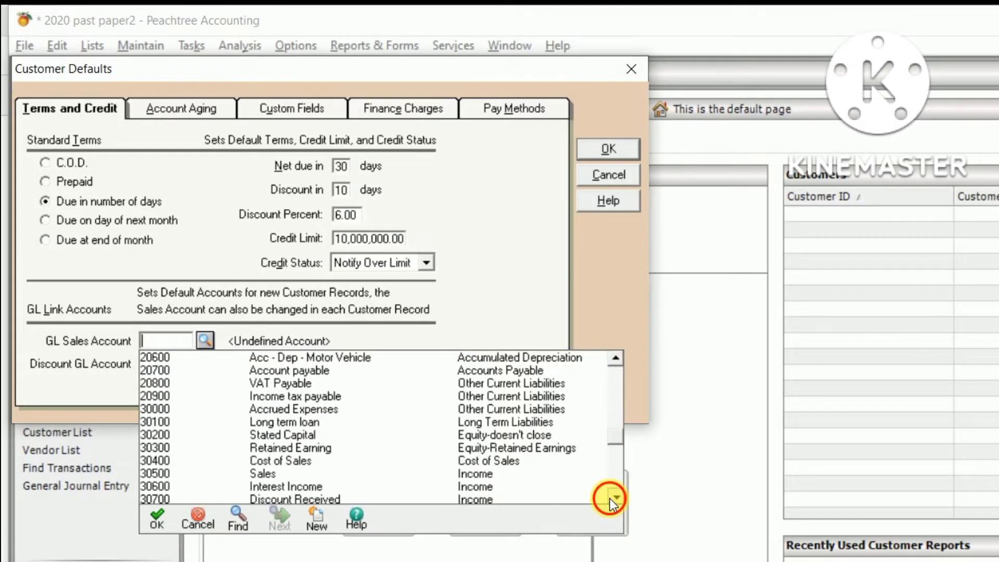
pyautogui.click(614, 497)
pyautogui.click(614, 497)
pyautogui.doubleClick(285, 438)
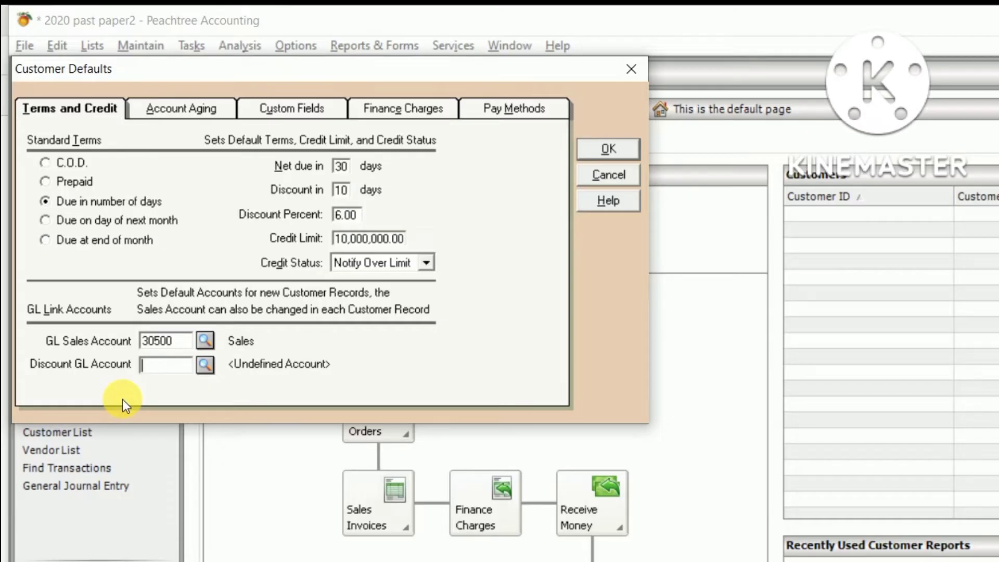
# - Choose 30700 Discount Received as the Discount GL account, then check the exam paper
pyautogui.click(206, 367)
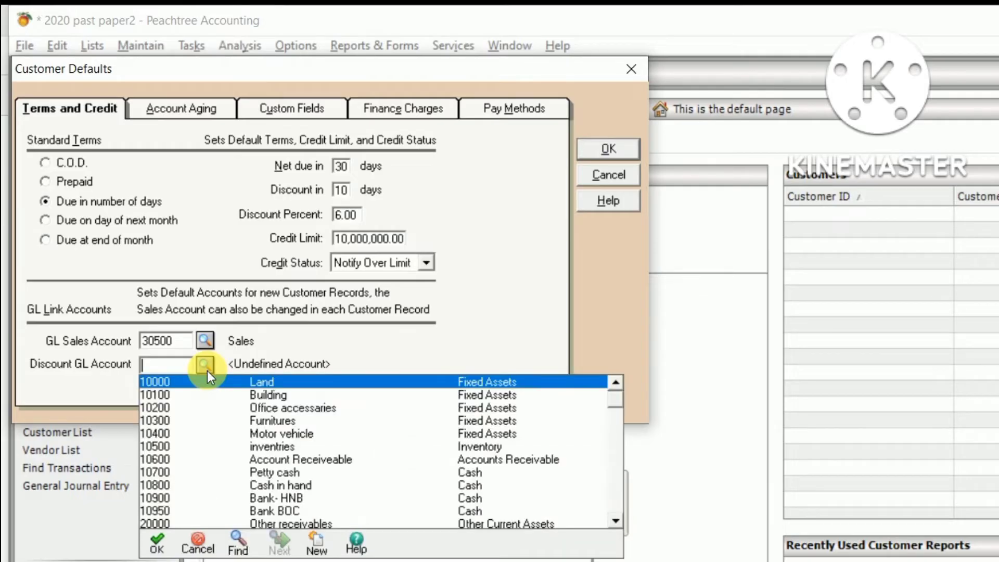
pyautogui.press('Down')
pyautogui.press('Down')
pyautogui.press('Down')
pyautogui.press('Down')
pyautogui.press('Down')
pyautogui.press('Down')
pyautogui.press('Down')
pyautogui.press('Down')
pyautogui.press('Down')
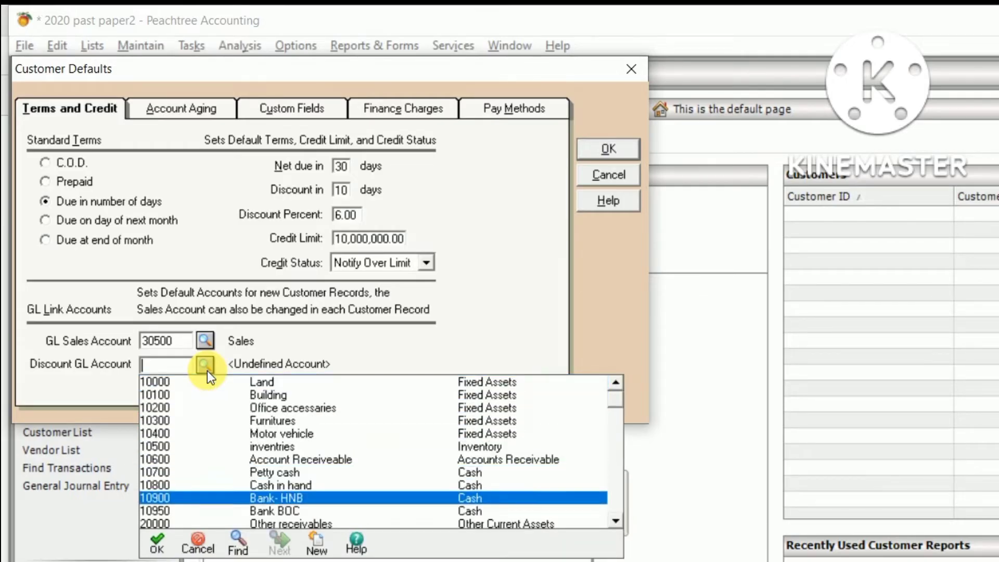
pyautogui.press('Down')
pyautogui.press('Down')
pyautogui.press('Down')
pyautogui.press('Down')
pyautogui.press('Down')
pyautogui.press('Down')
pyautogui.press('Down')
pyautogui.press('Down')
pyautogui.press('Down')
pyautogui.press('Down')
pyautogui.press('Down')
pyautogui.press('Down')
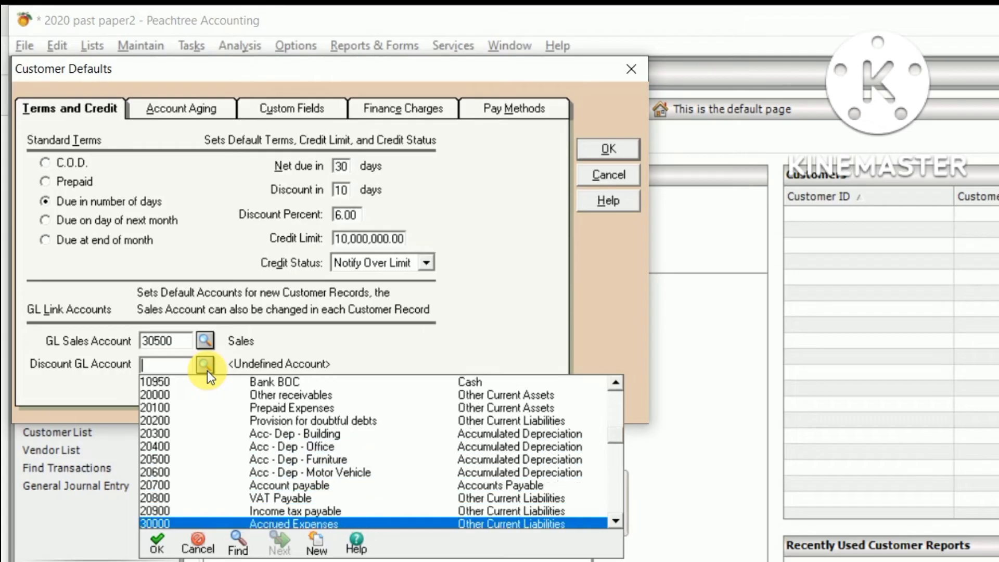
pyautogui.press('Down')
pyautogui.press('Down')
pyautogui.press('Down')
pyautogui.press('Down')
pyautogui.press('Down')
pyautogui.press('Down')
pyautogui.press('Down')
pyautogui.press('Down')
pyautogui.press('Down')
pyautogui.press('Down')
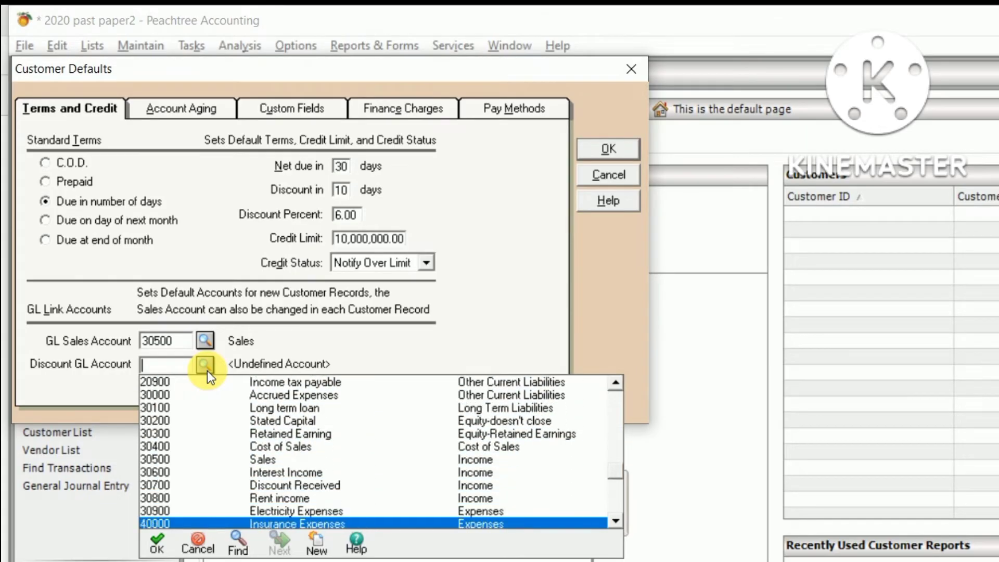
pyautogui.press('Up')
pyautogui.press('Up')
pyautogui.press('Up')
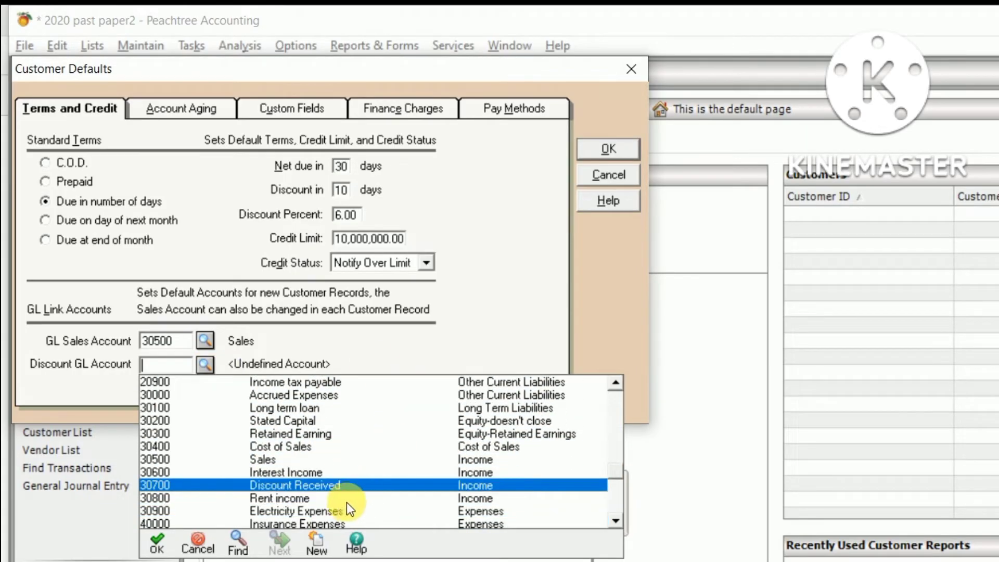
pyautogui.press('Return')
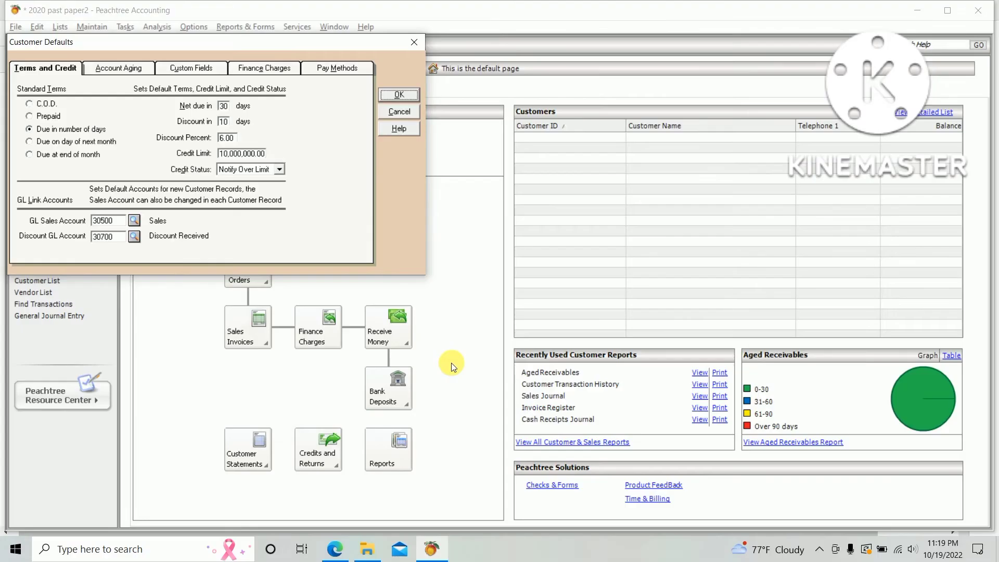
pyautogui.hotkey('alt', 'Tab')
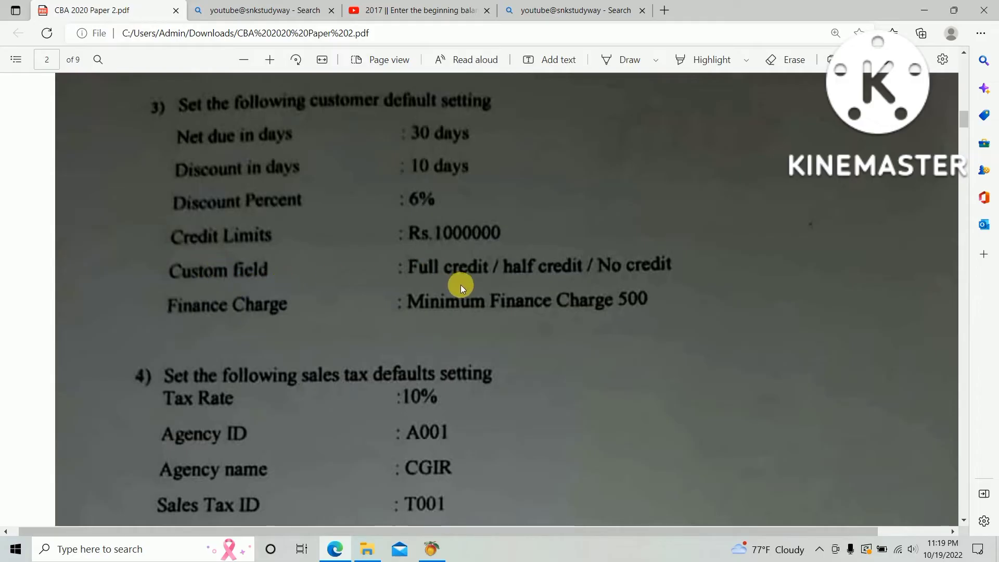
# - Rename custom field labels 1-3 to Full Credit, Half credit and No Credit
pyautogui.hotkey('alt', 'Tab')
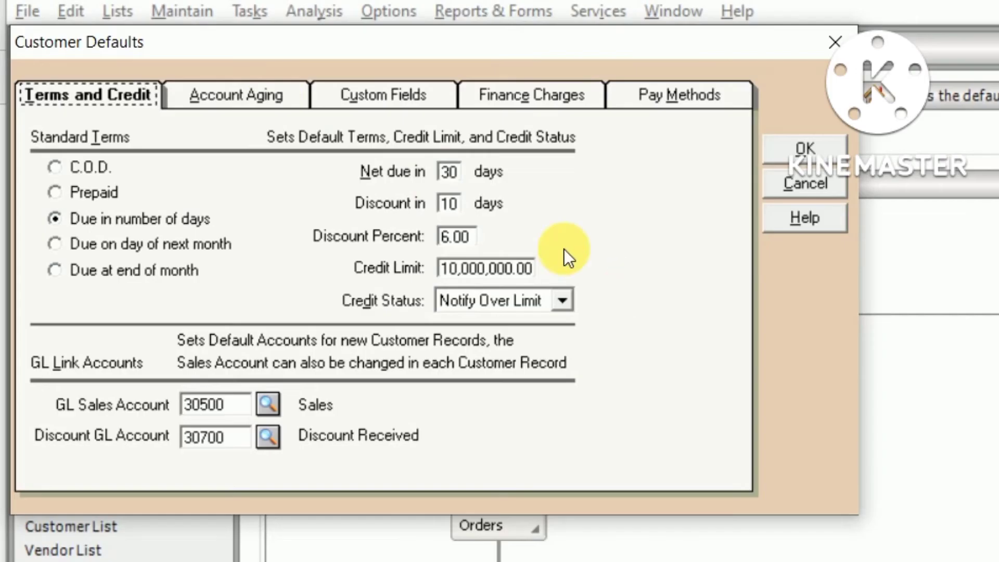
pyautogui.click(373, 96)
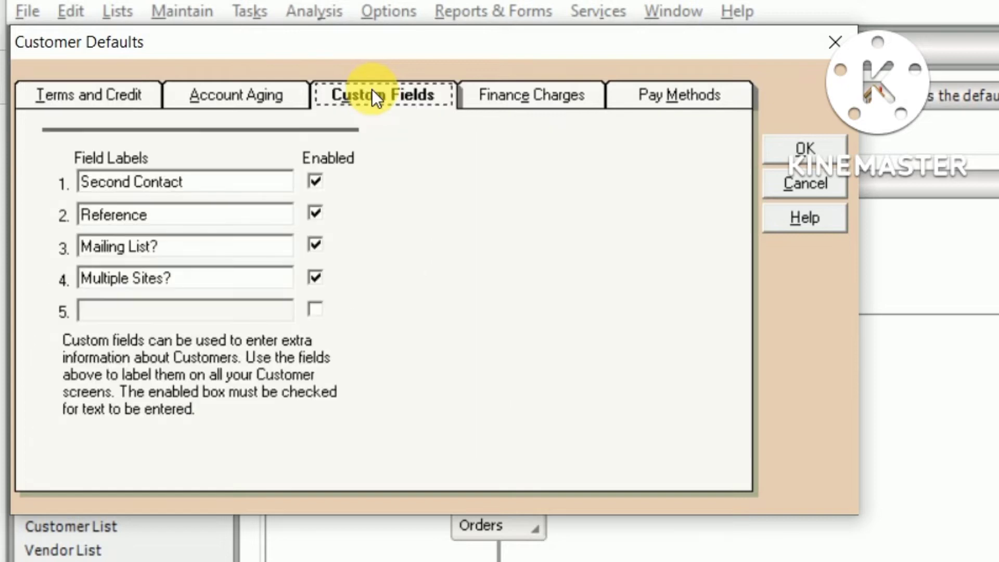
pyautogui.doubleClick(236, 182)
pyautogui.press('BackSpace')
pyautogui.press('BackSpace')
pyautogui.press('BackSpace')
pyautogui.press('BackSpace')
pyautogui.press('BackSpace')
pyautogui.press('BackSpace')
pyautogui.press('BackSpace')
pyautogui.press('BackSpace')
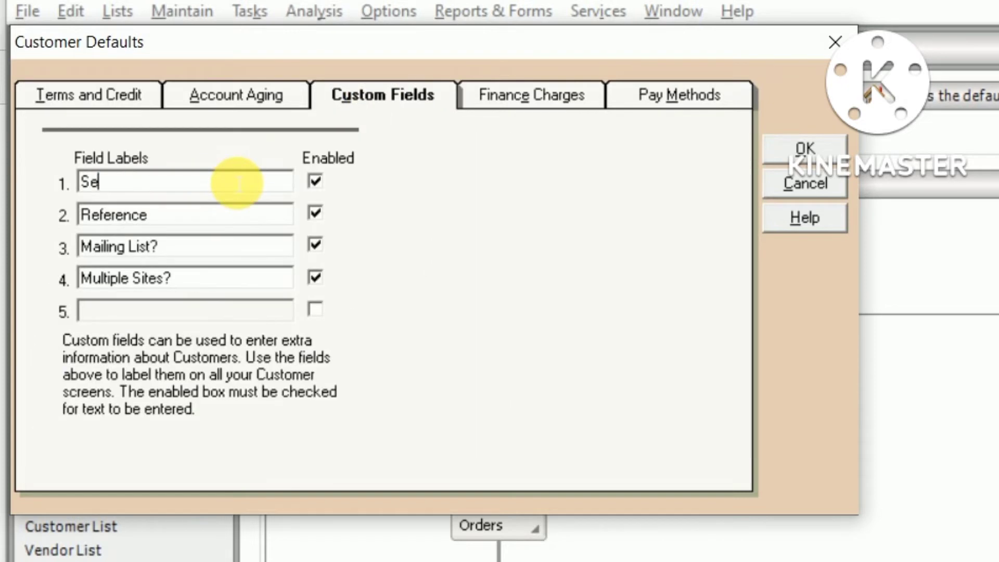
pyautogui.write('Full ')
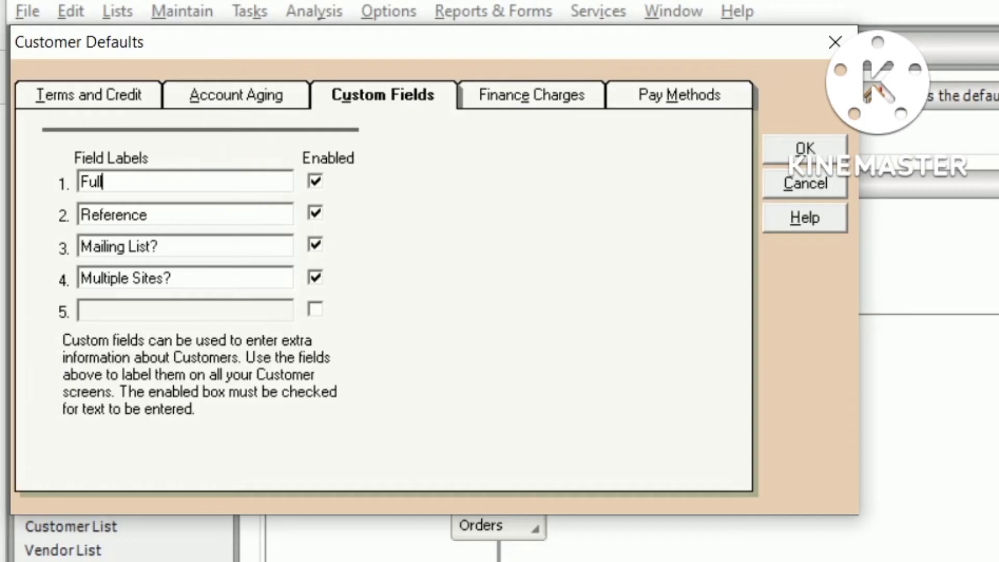
pyautogui.write('Credit')
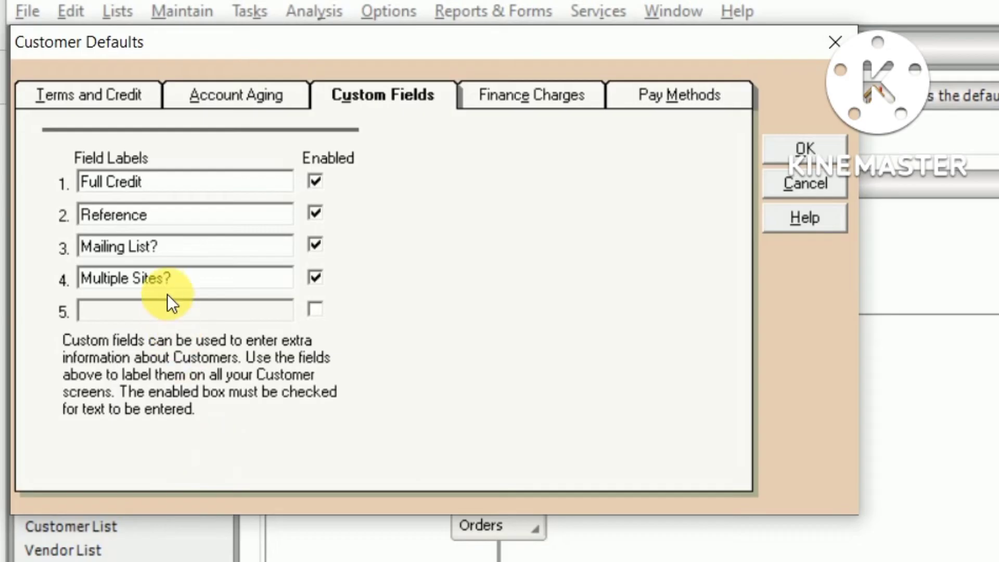
pyautogui.doubleClick(187, 221)
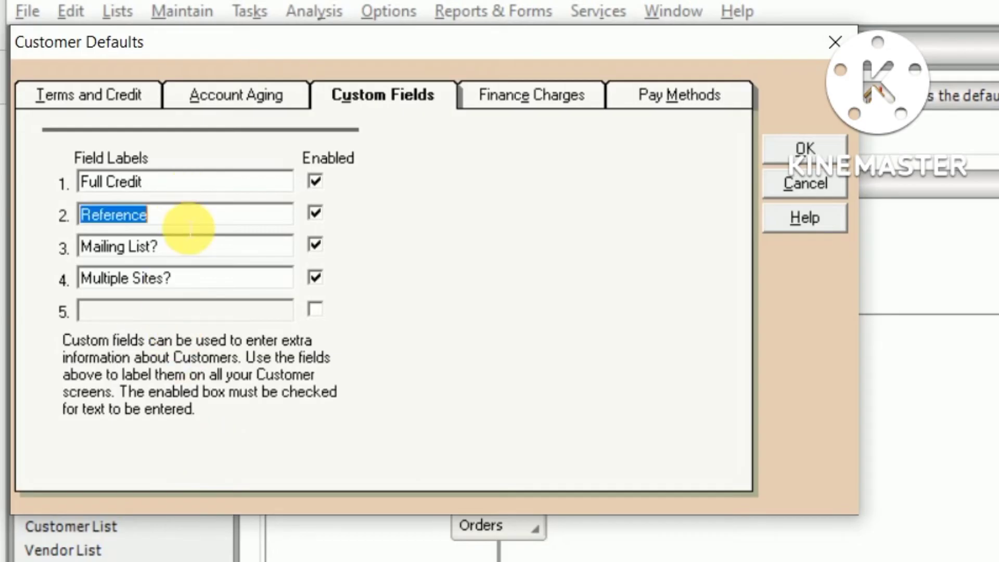
pyautogui.write('Half')
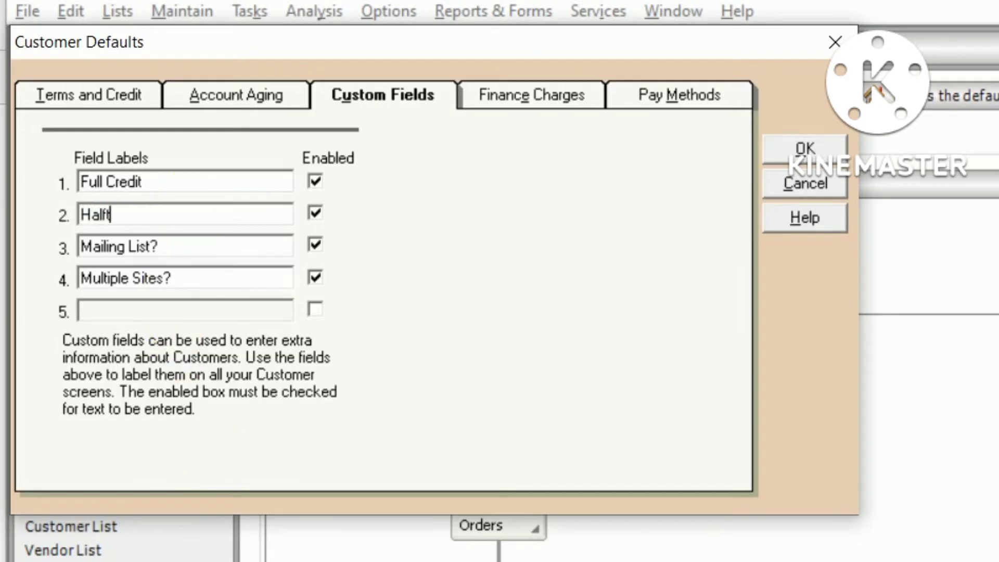
pyautogui.write(' credit')
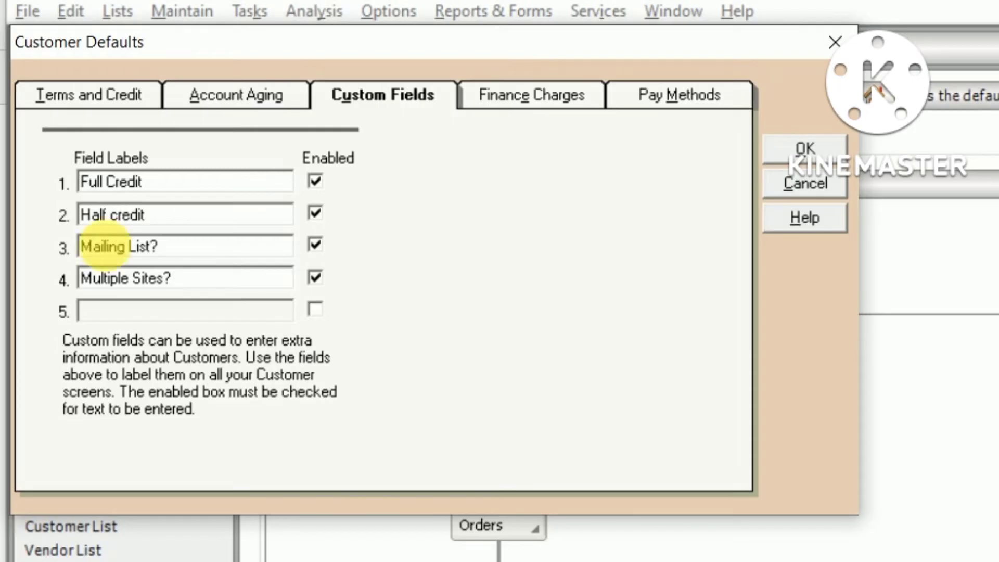
pyautogui.moveTo(165, 246); pyautogui.dragTo(8, 244)
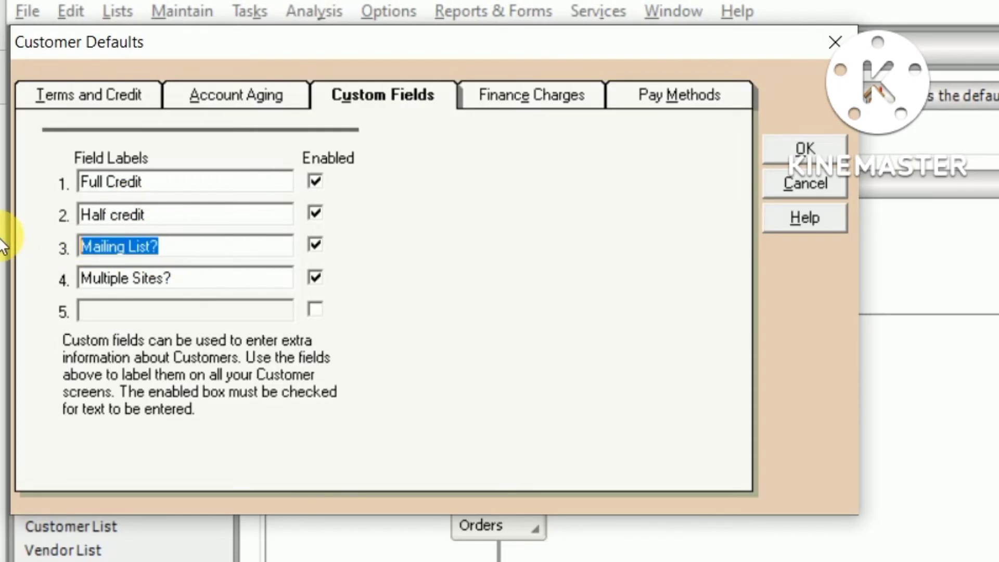
pyautogui.write('No Credit')
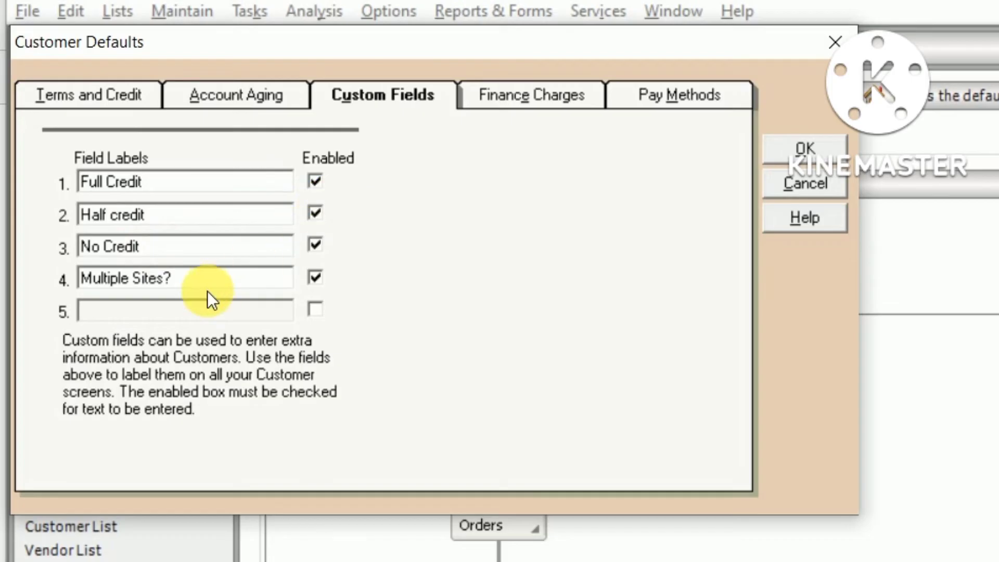
# - Clear the fourth custom field label and disable that field
pyautogui.doubleClick(229, 288)
pyautogui.press('BackSpace')
pyautogui.press('BackSpace')
pyautogui.press('BackSpace')
pyautogui.press('BackSpace')
pyautogui.press('BackSpace')
pyautogui.press('BackSpace')
pyautogui.press('BackSpace')
pyautogui.press('BackSpace')
pyautogui.press('BackSpace')
pyautogui.press('BackSpace')
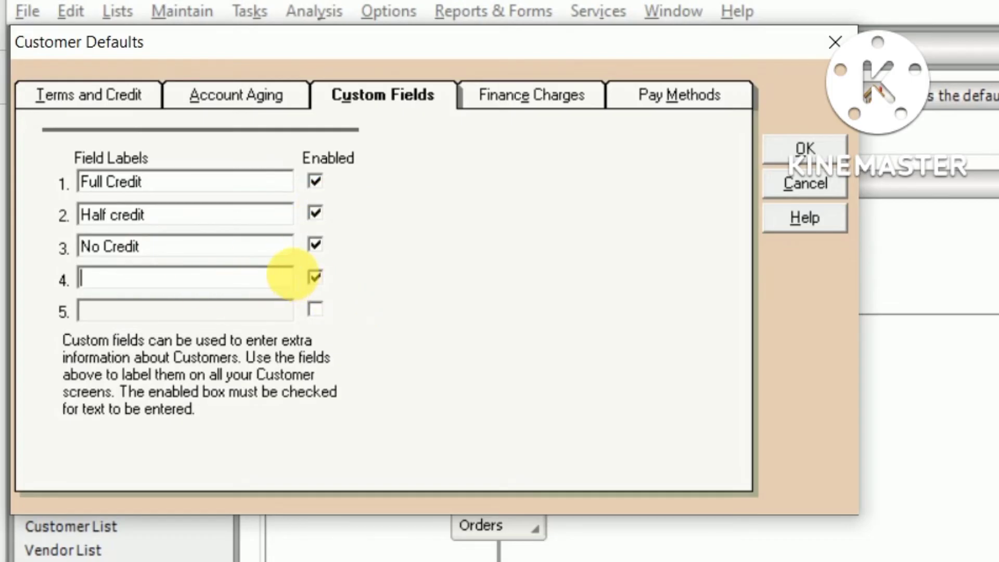
pyautogui.click(314, 279)
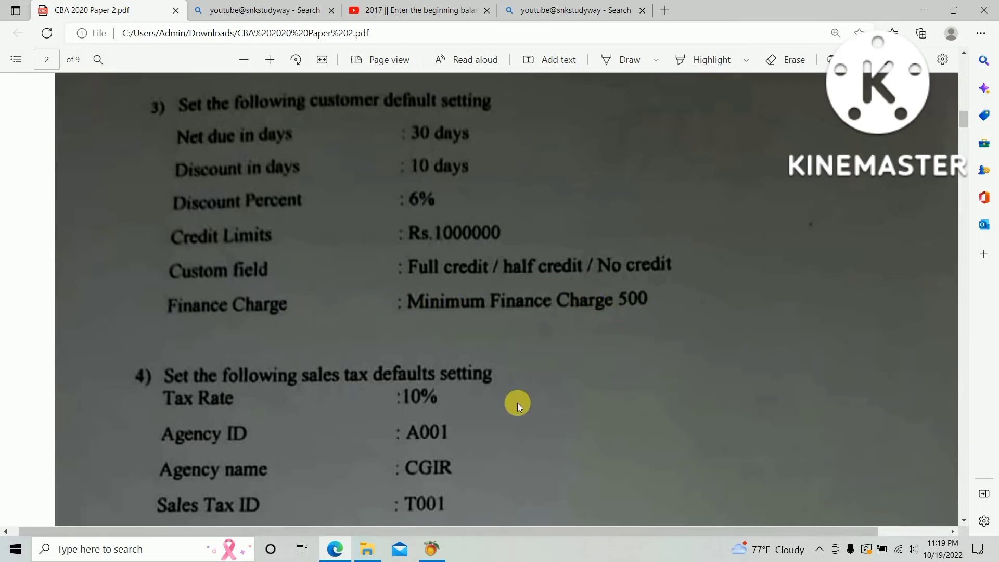
# - Enter 500 as the minimum finance charge on the Finance Charges page
pyautogui.click(430, 555)
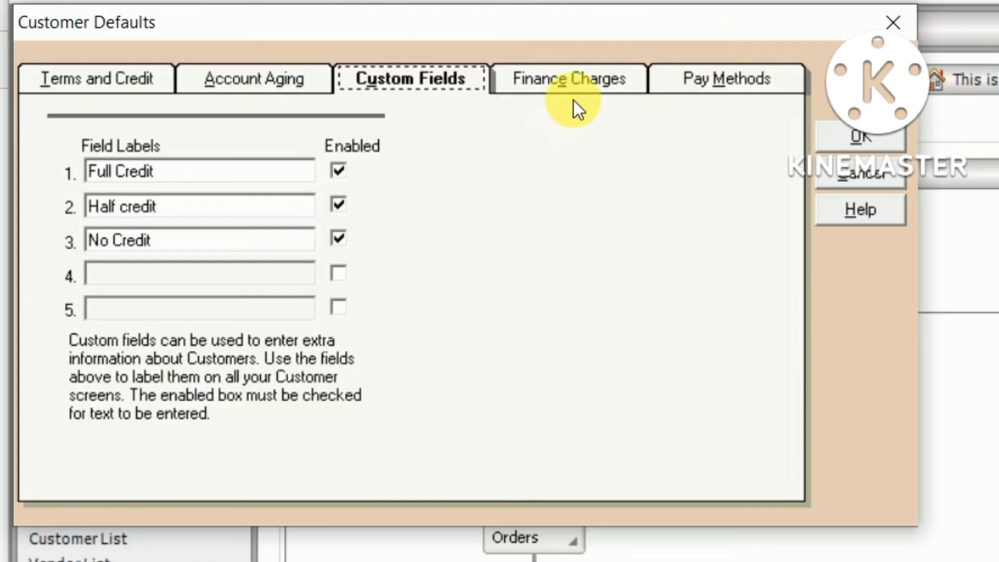
pyautogui.click(597, 86)
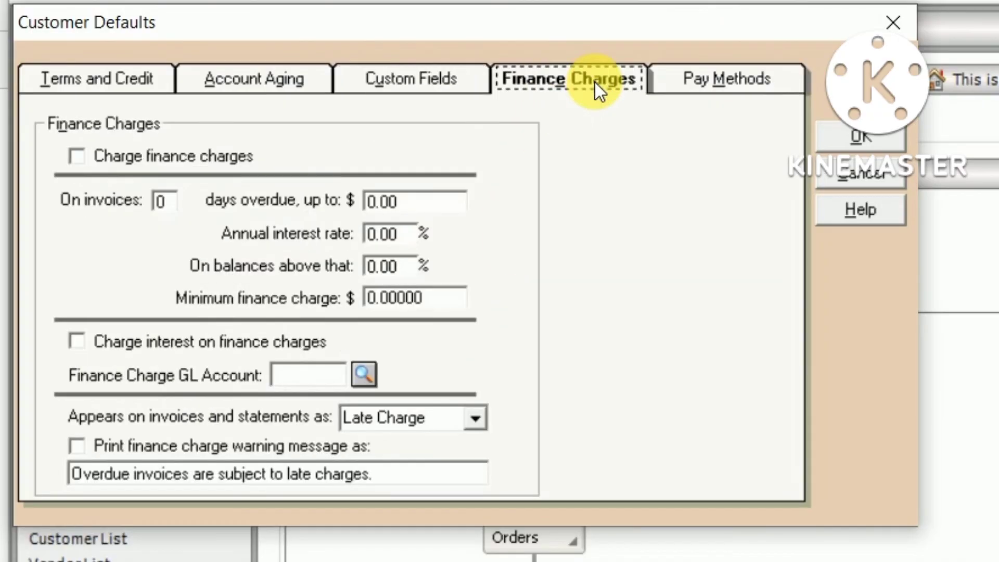
pyautogui.click(440, 300)
pyautogui.write('500')
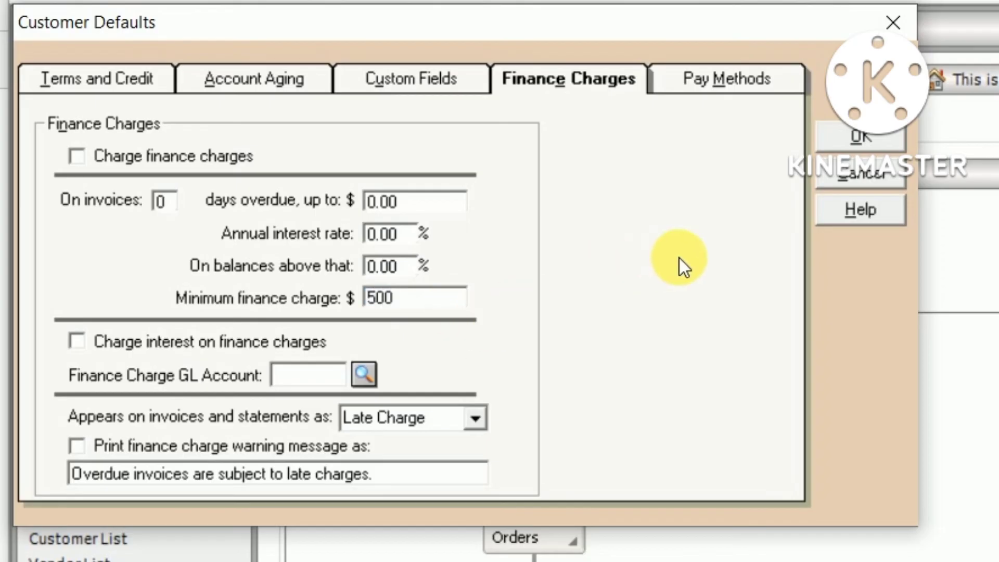
pyautogui.click(883, 138)
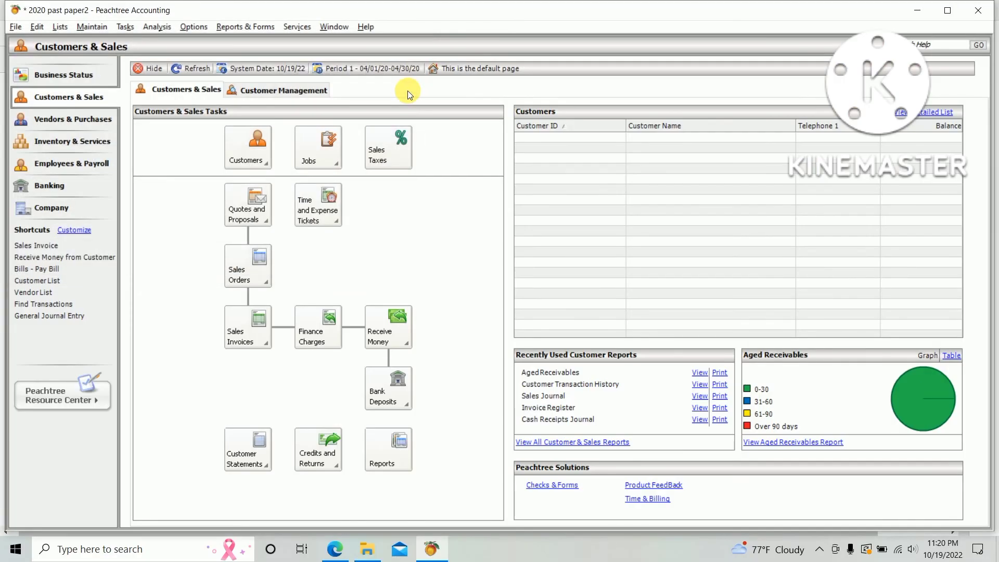